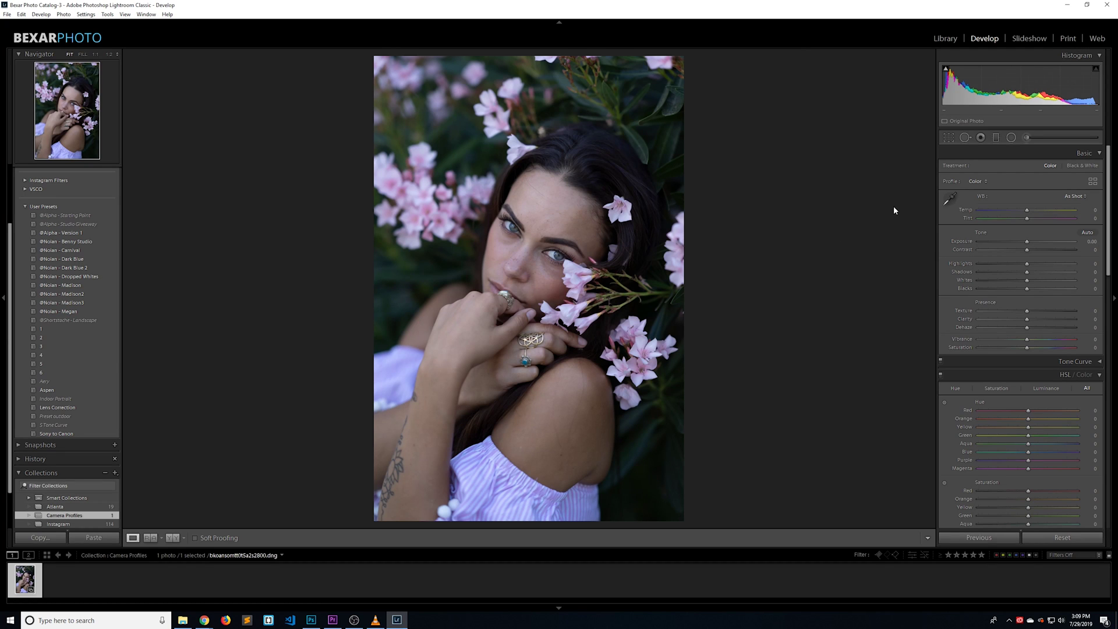
Try the Juno profile at reduced strength, then reset the photo to its defaults
left_click(1093, 181)
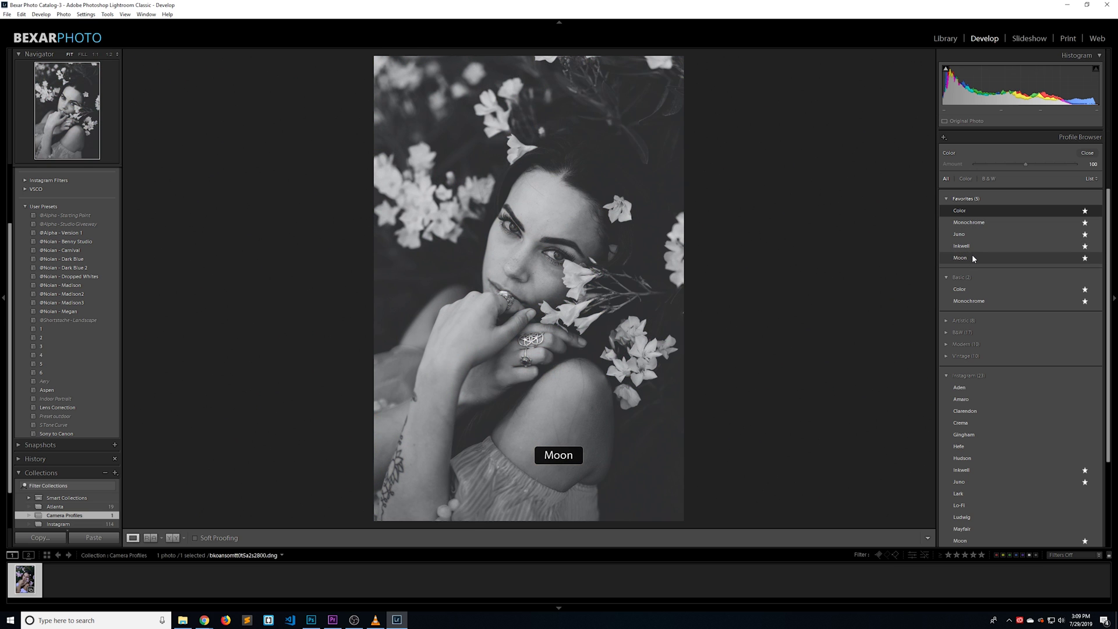
left_click(970, 239)
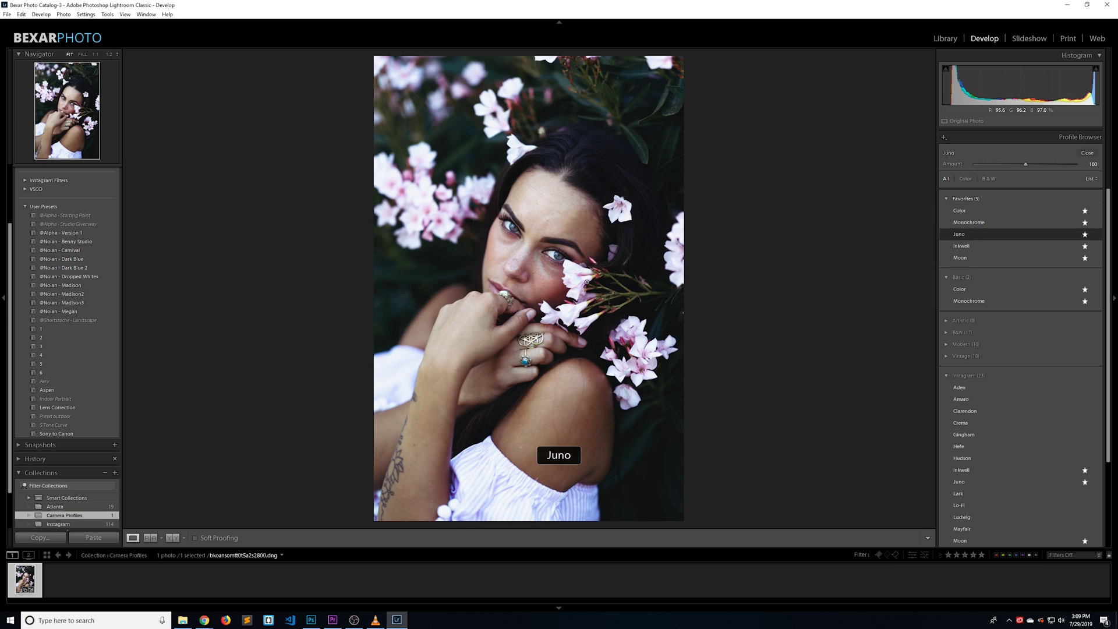
mouse_move(1025, 164)
left_mouse_down()
mouse_move(999, 168)
mouse_move(1013, 166)
left_mouse_up()
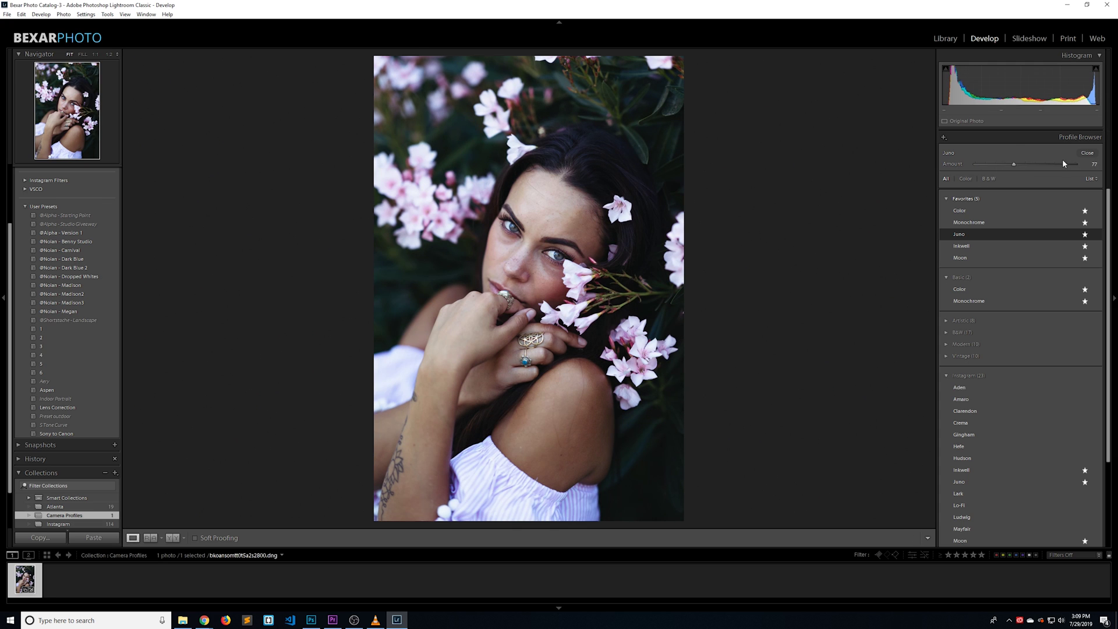
left_click(1087, 153)
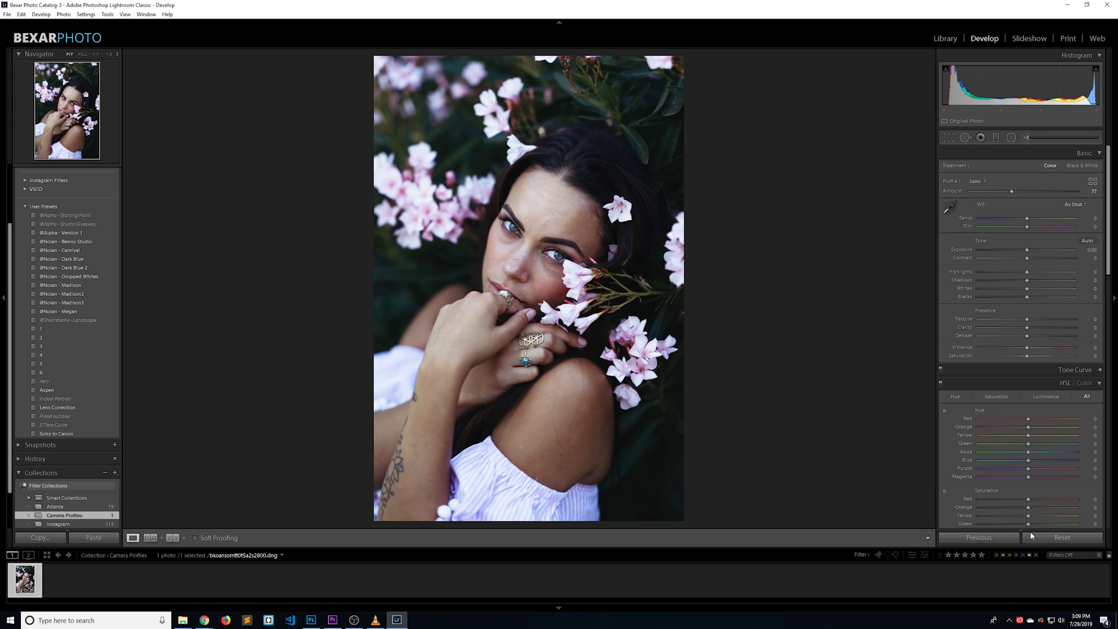
left_click(1043, 540)
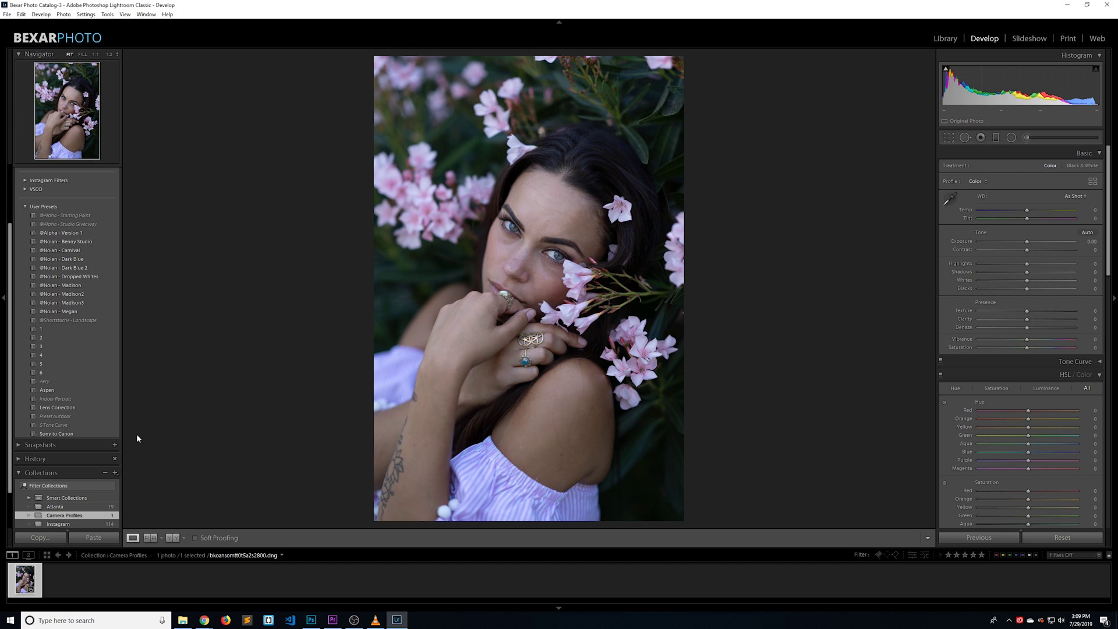
Apply the Sony to Canon preset and bring up the Edit In options for the filmstrip photo
left_click(101, 432)
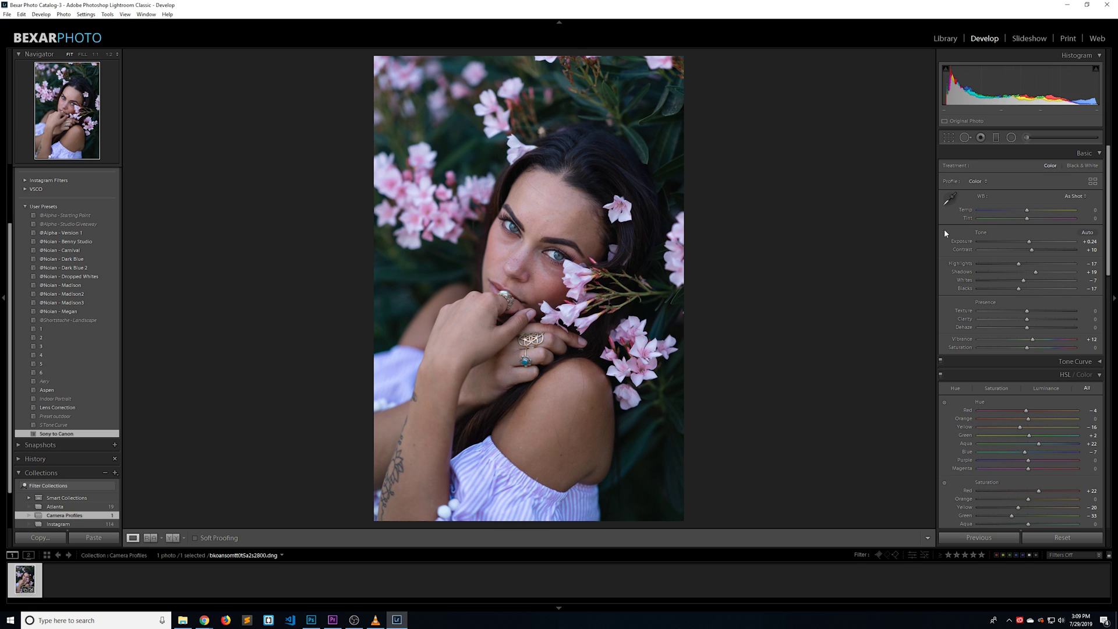
scroll(1069, 216, "down", 4)
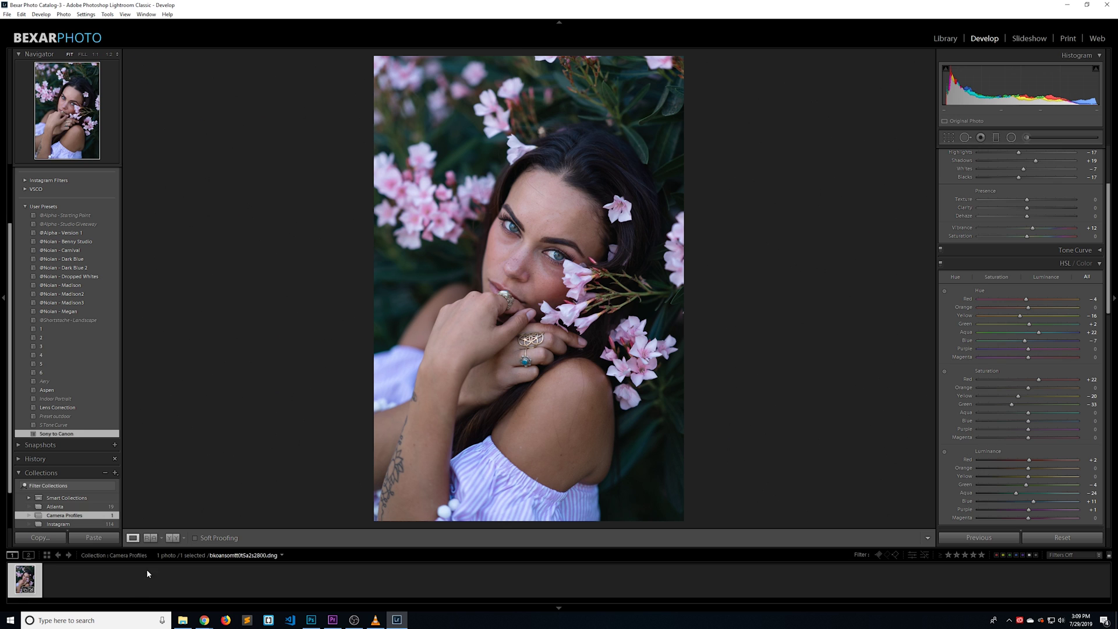
right_click(22, 582)
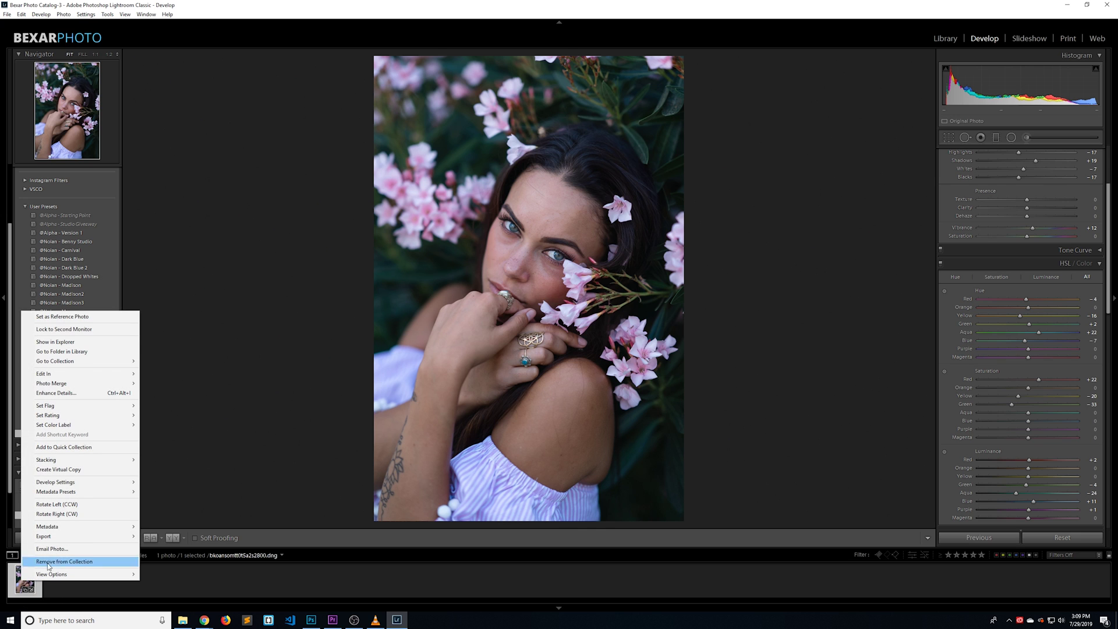
mouse_move(100, 376)
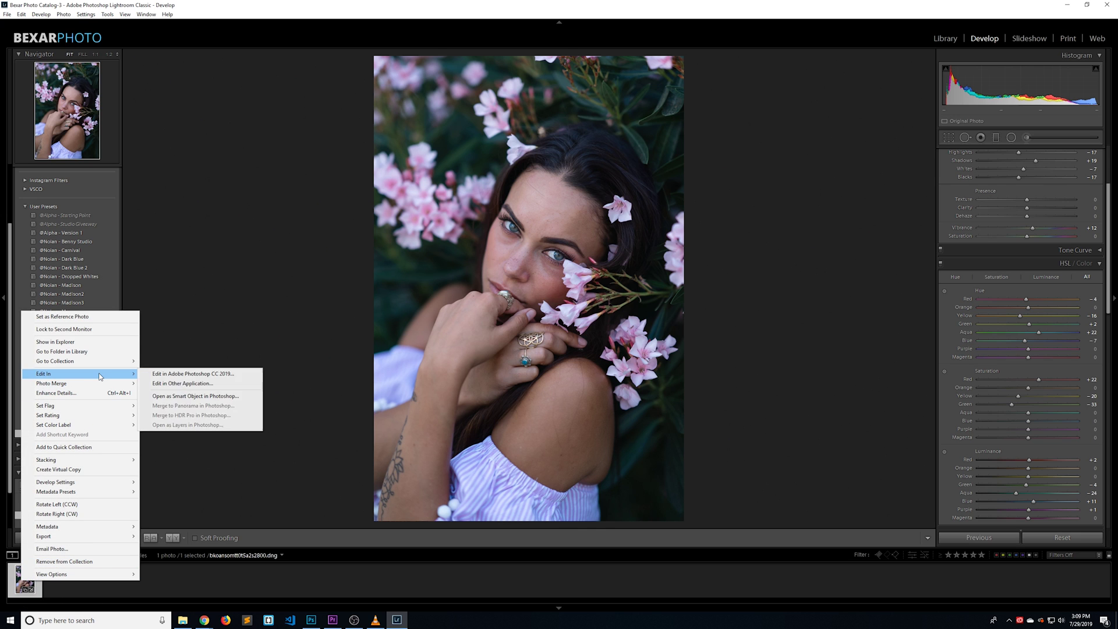
Open the portrait as a smart object in Camera Raw and start a New Profile from the Presets tab
left_click(181, 397)
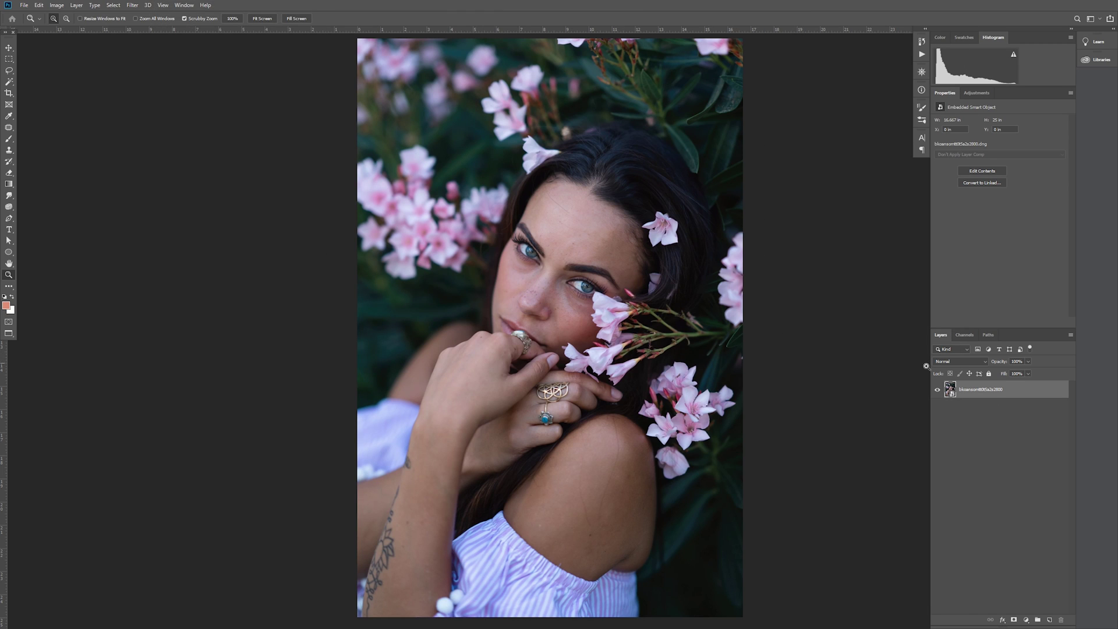
double_click(952, 394)
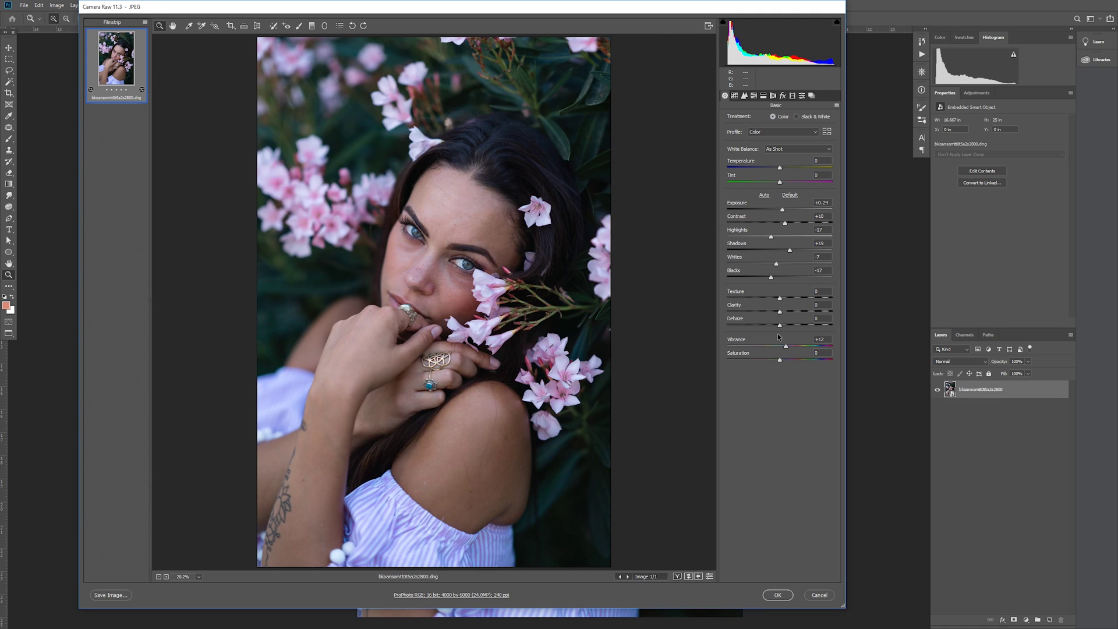
left_click(802, 95)
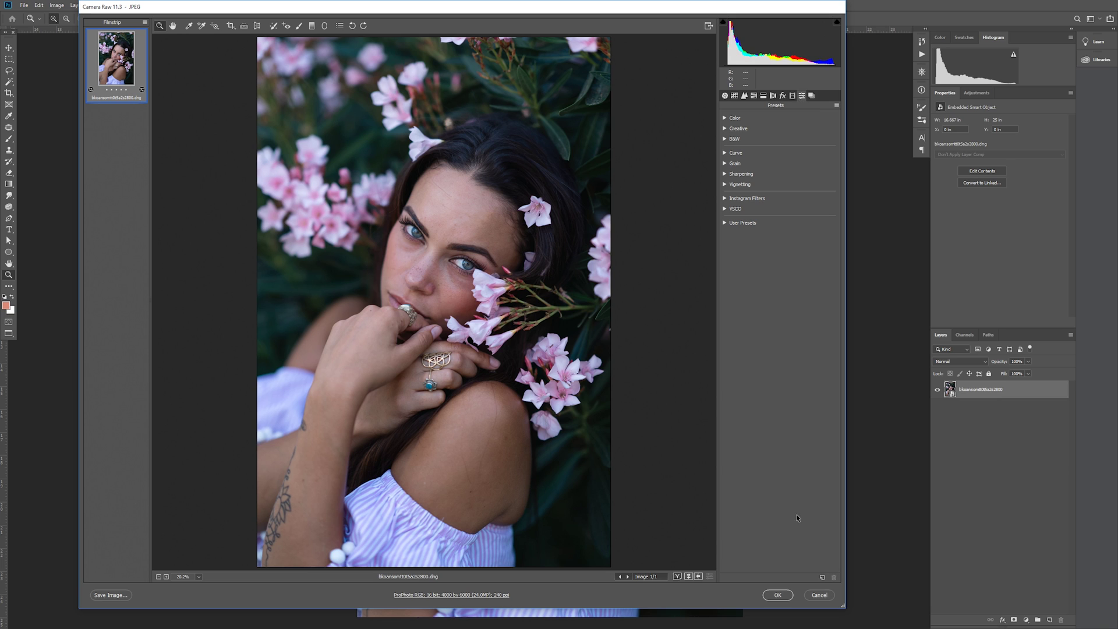
key("alt")
left_click(823, 578, "alt")
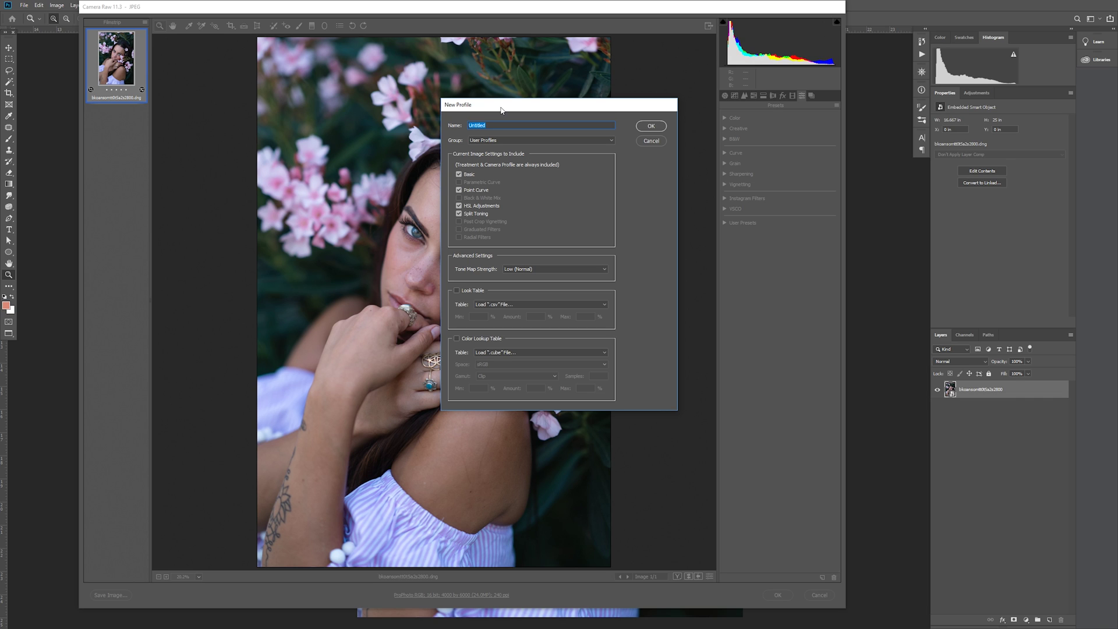
Save the profile as 'Sony to Canon' in User Profiles with Low (Normal) tone map strength
type("Sony to Canon")
left_click(590, 141)
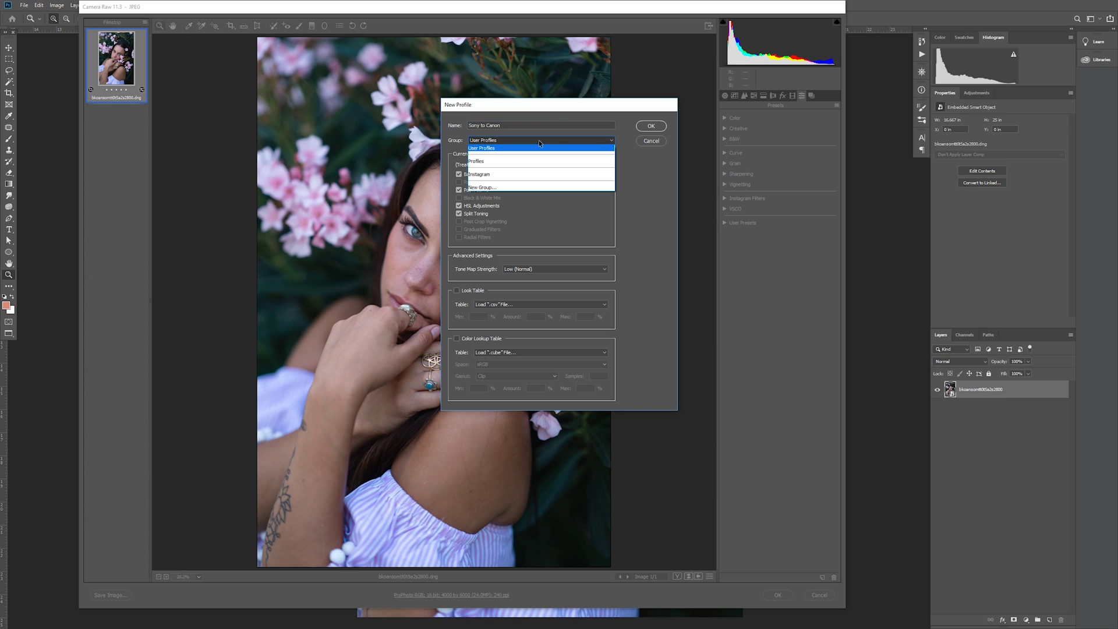
left_click(484, 150)
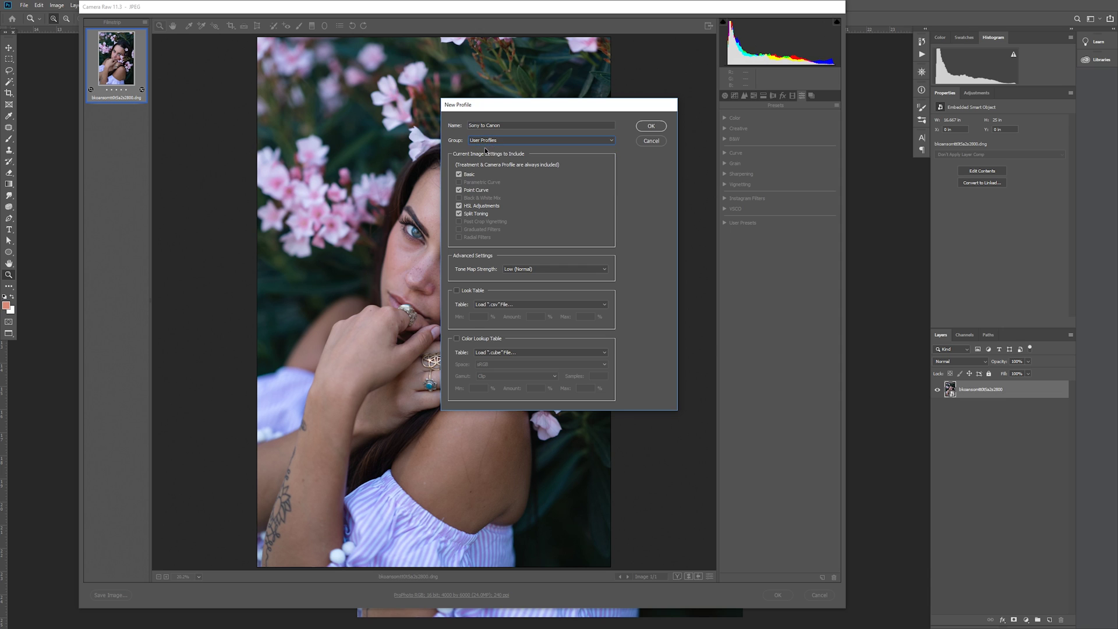
left_click(611, 140)
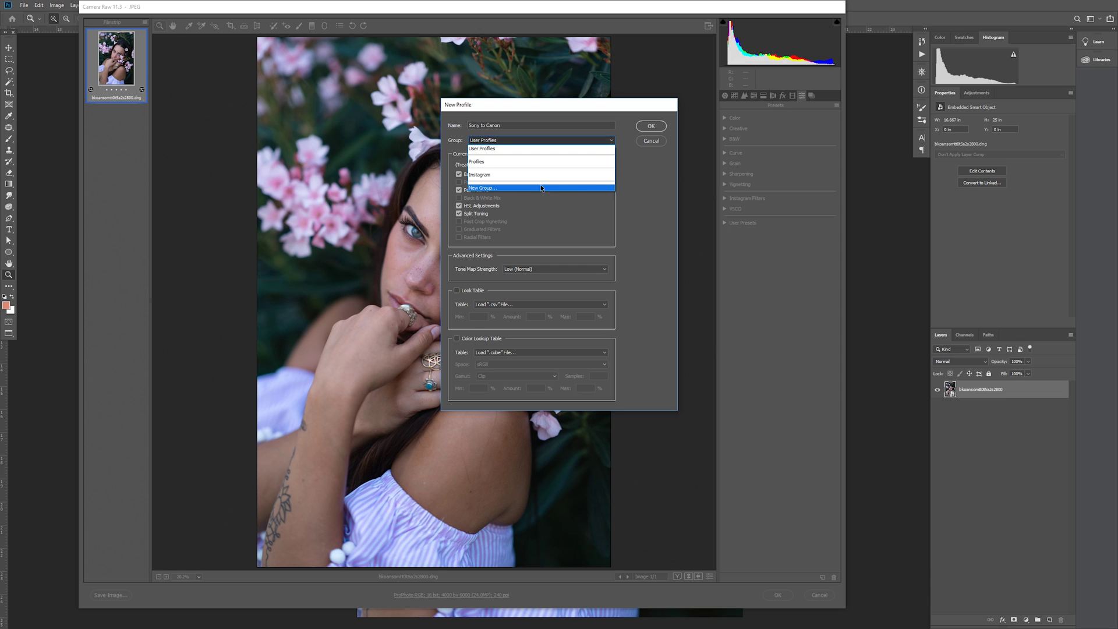
left_click(570, 151)
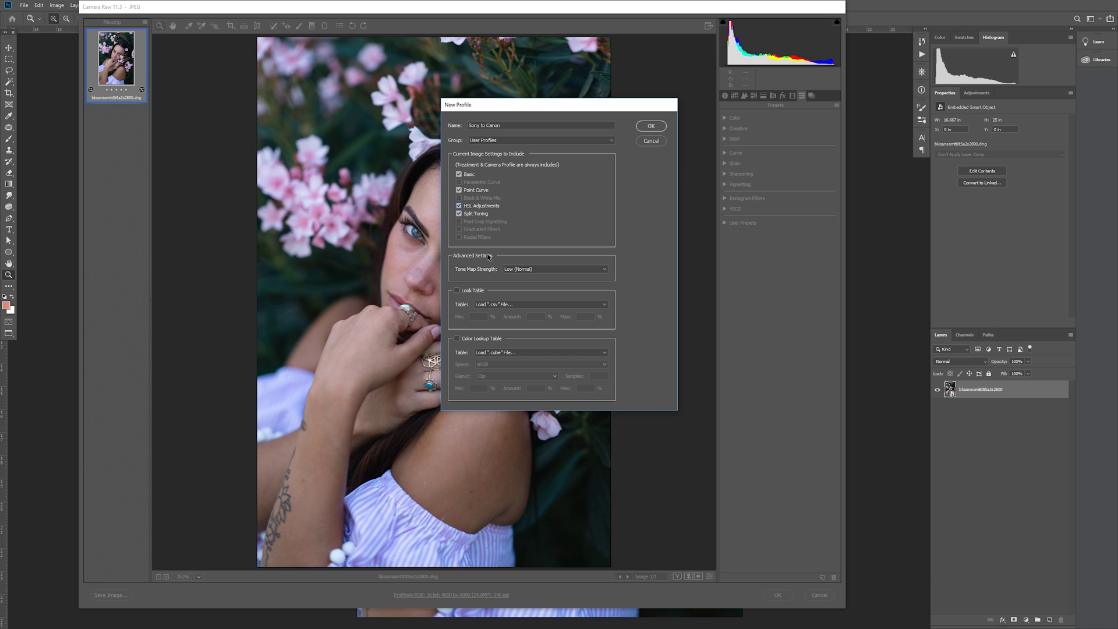
left_click(565, 270)
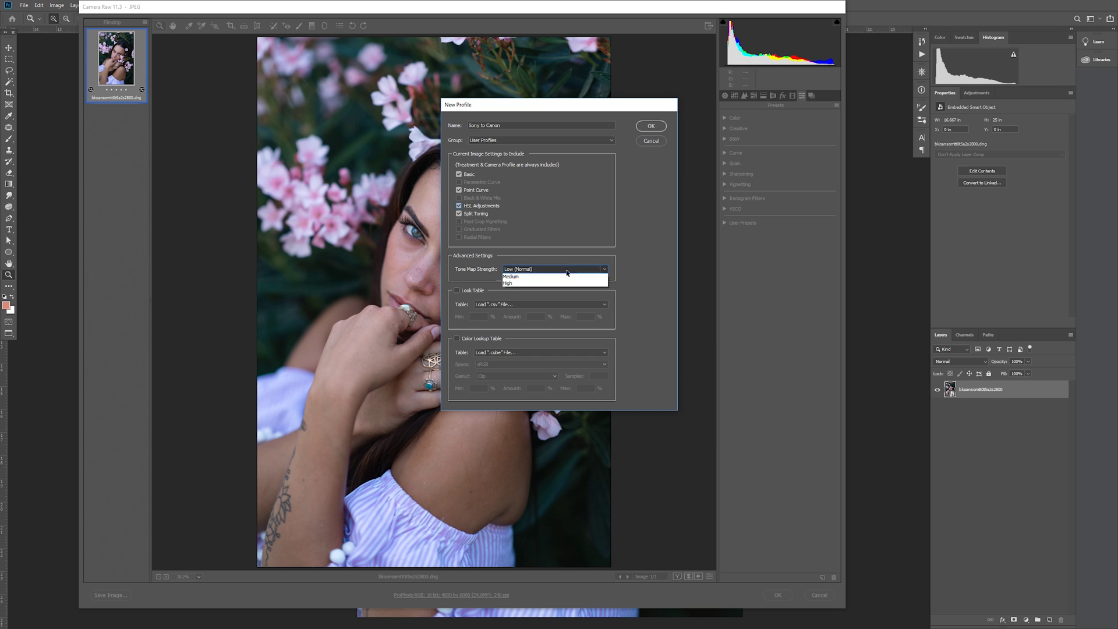
left_click(514, 278)
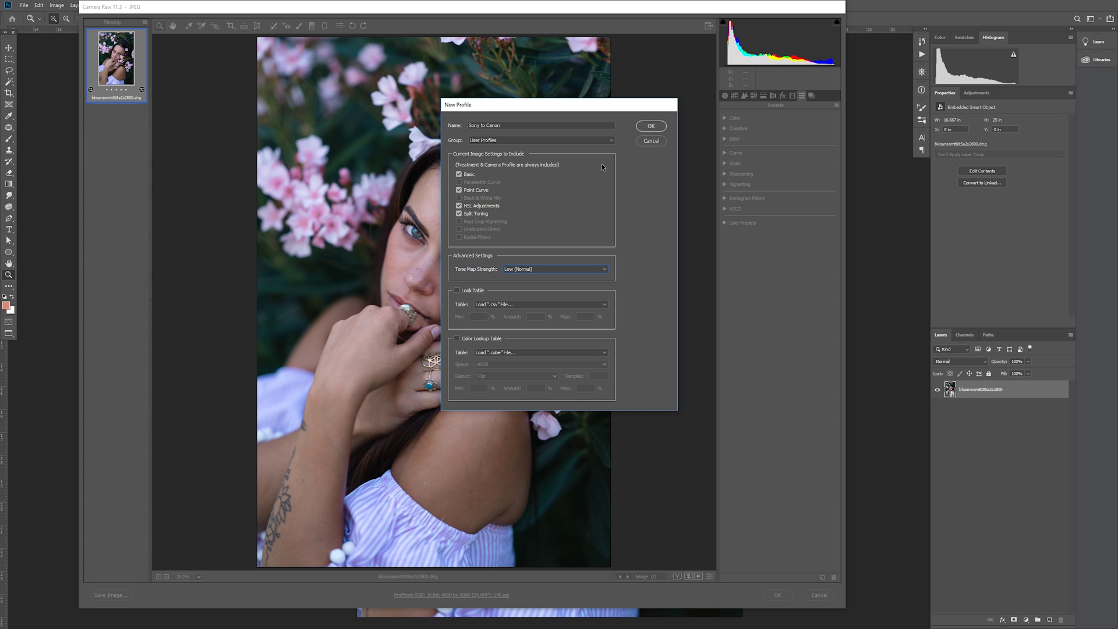
left_click(652, 126)
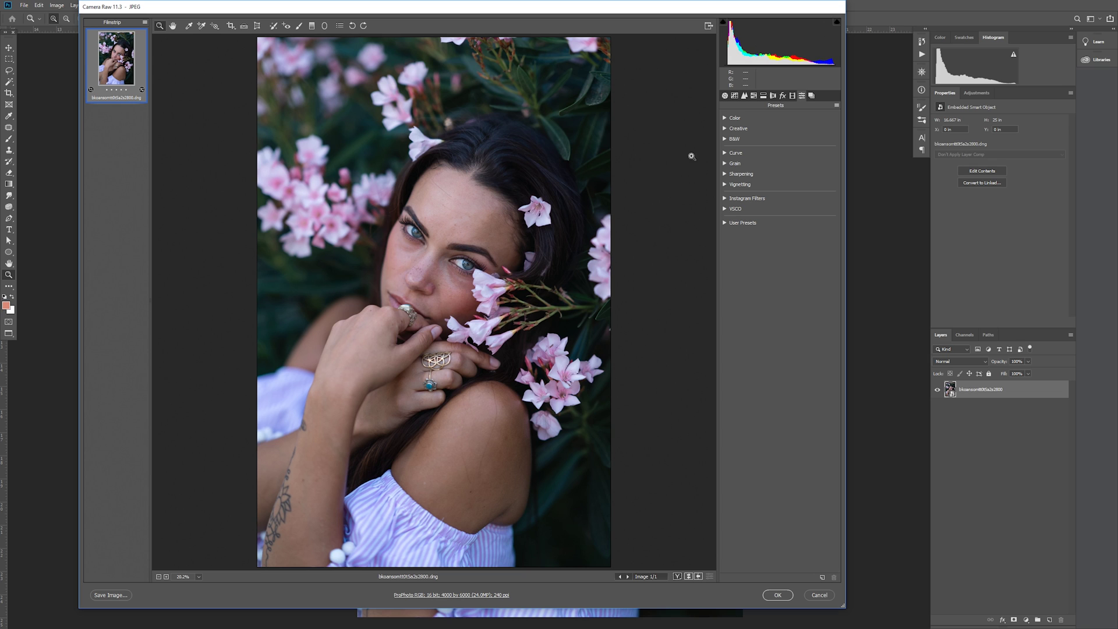
Open the Basic tab's profile browser and expand User Profiles to show Sony to Canon
left_click(726, 97)
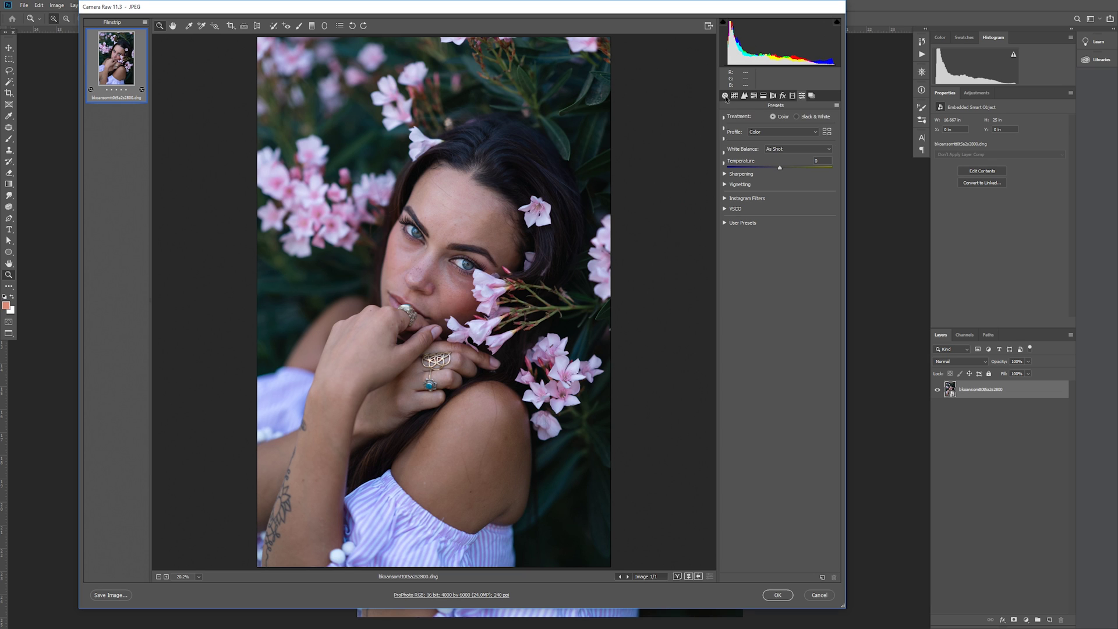
left_click(826, 133)
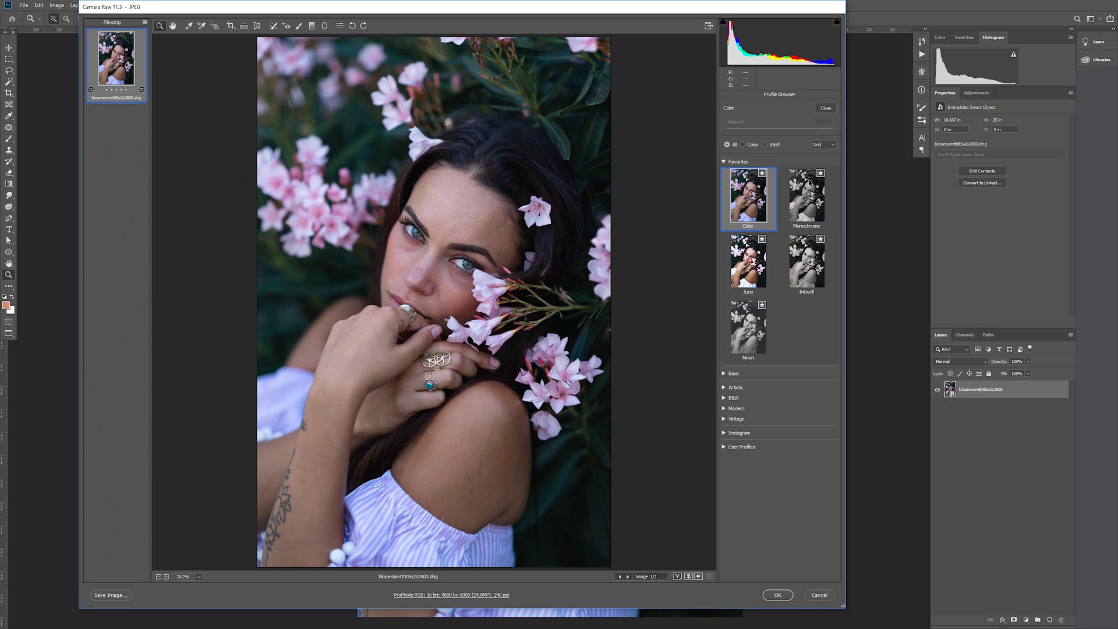
left_click(724, 447)
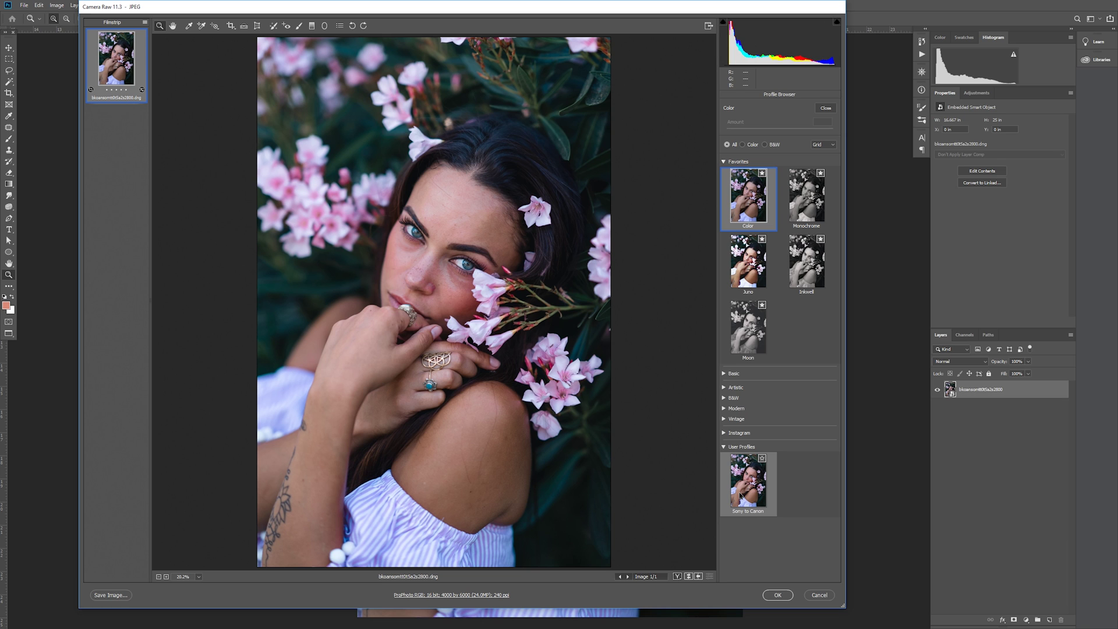
right_click(747, 481)
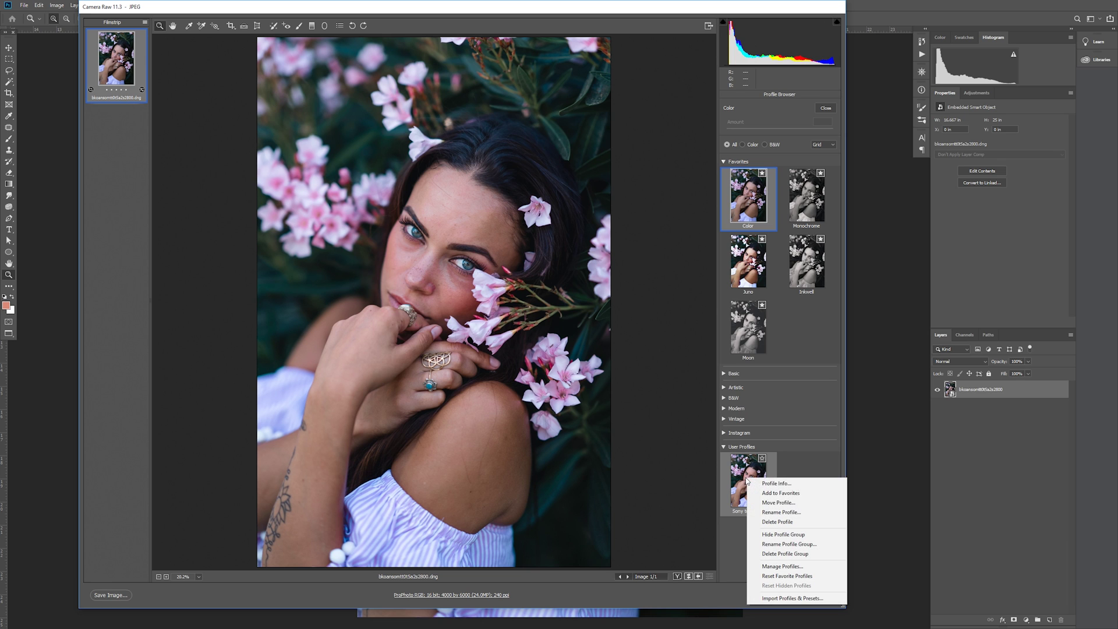
left_click(781, 513)
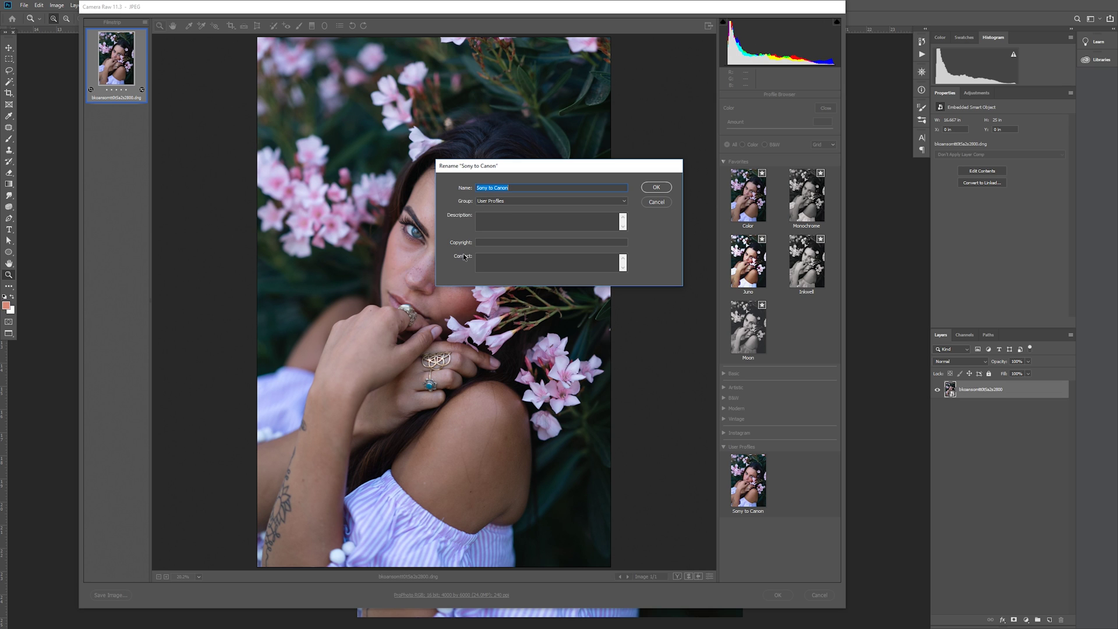
left_click(657, 200)
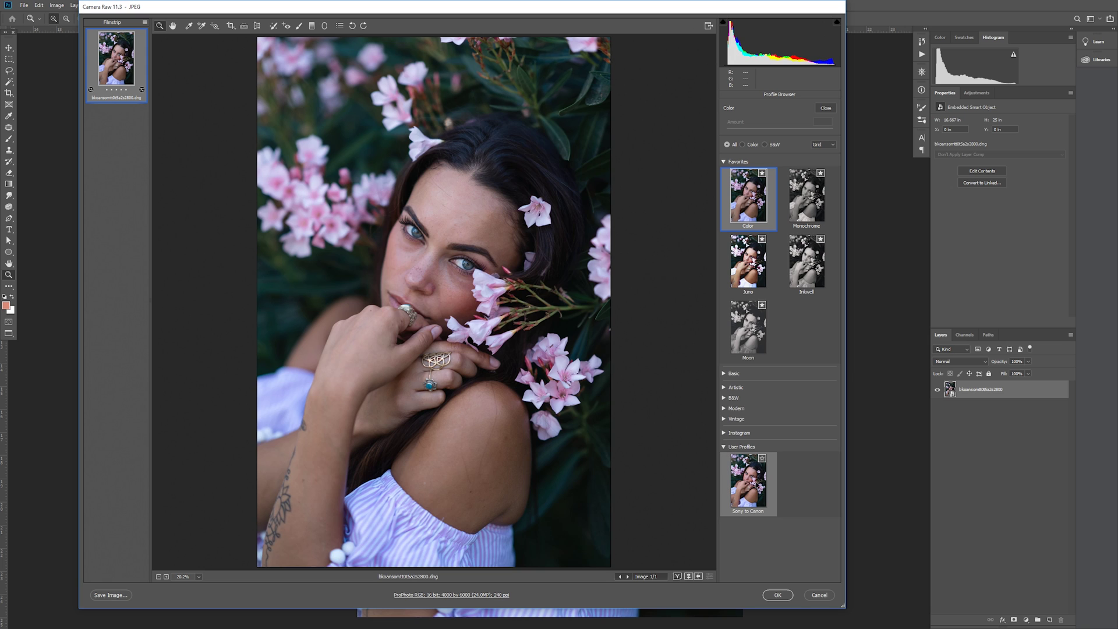
right_click(753, 479, "alt")
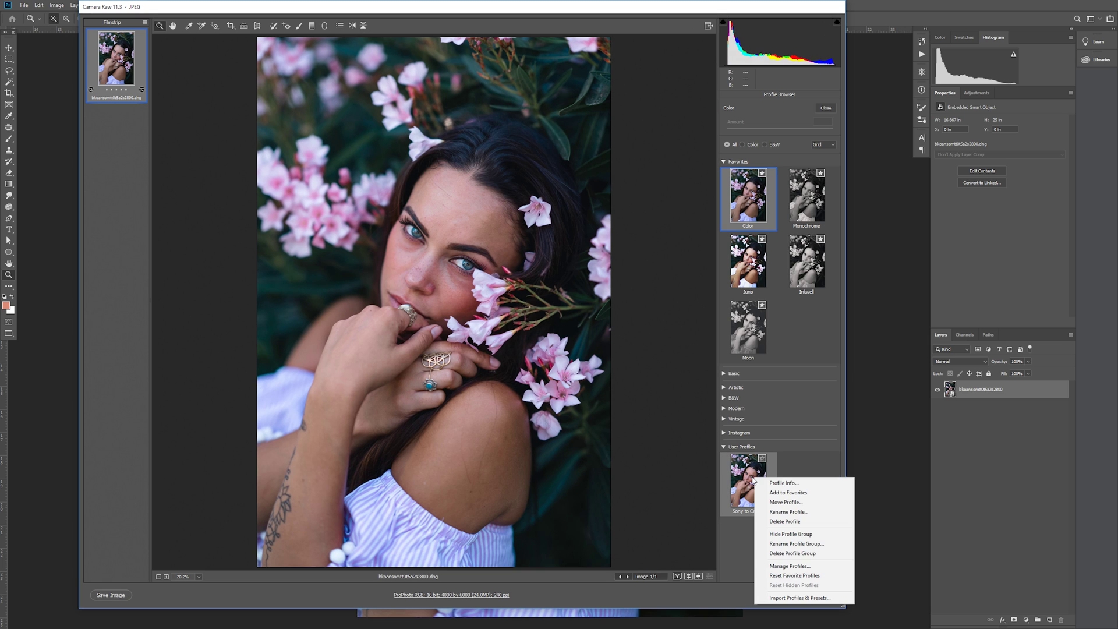
left_click(784, 512)
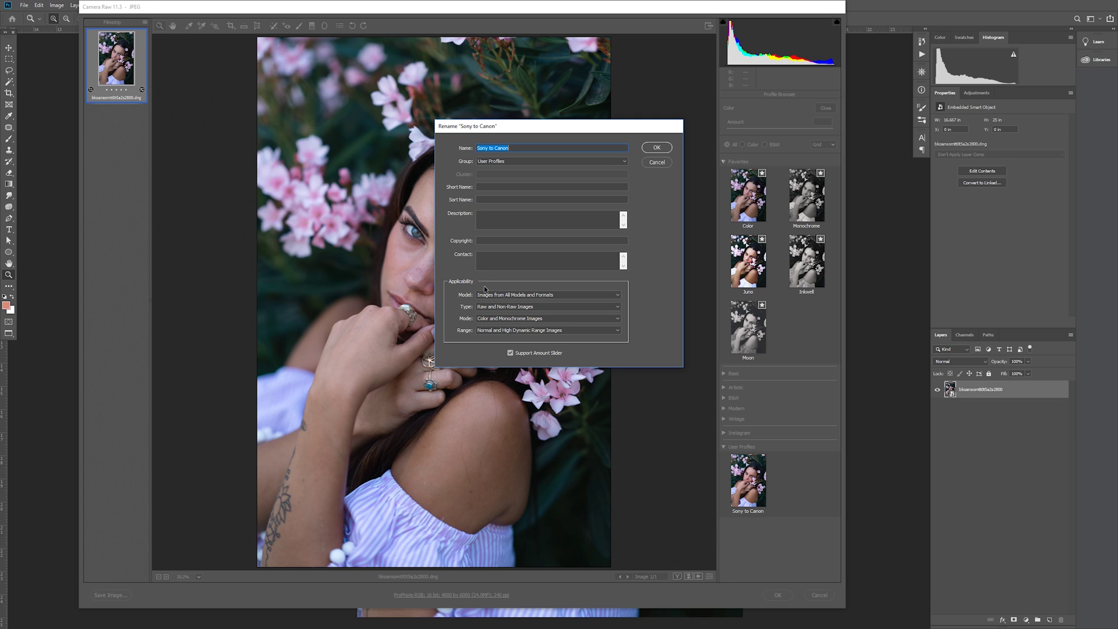
left_click(578, 296)
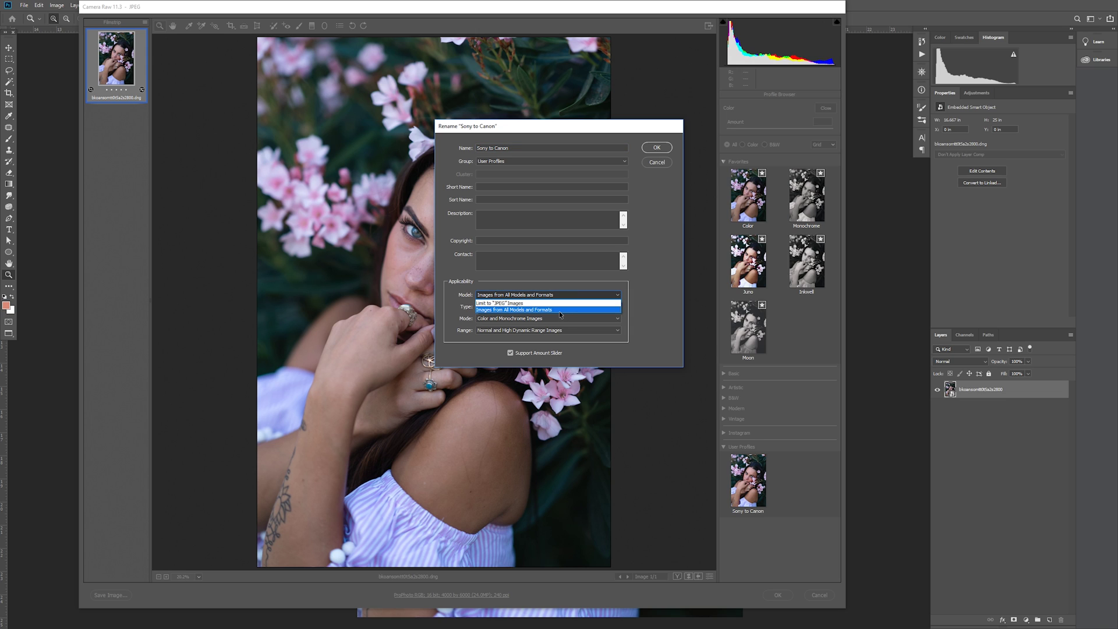
left_click(551, 309)
left_click(540, 307)
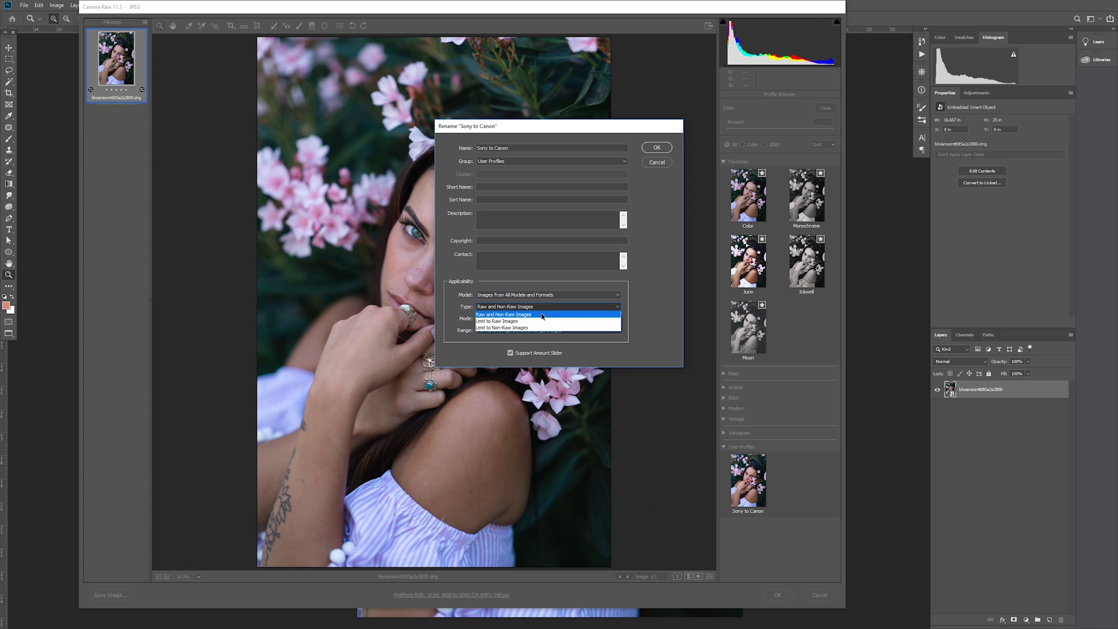
left_click(541, 315)
left_click(563, 319)
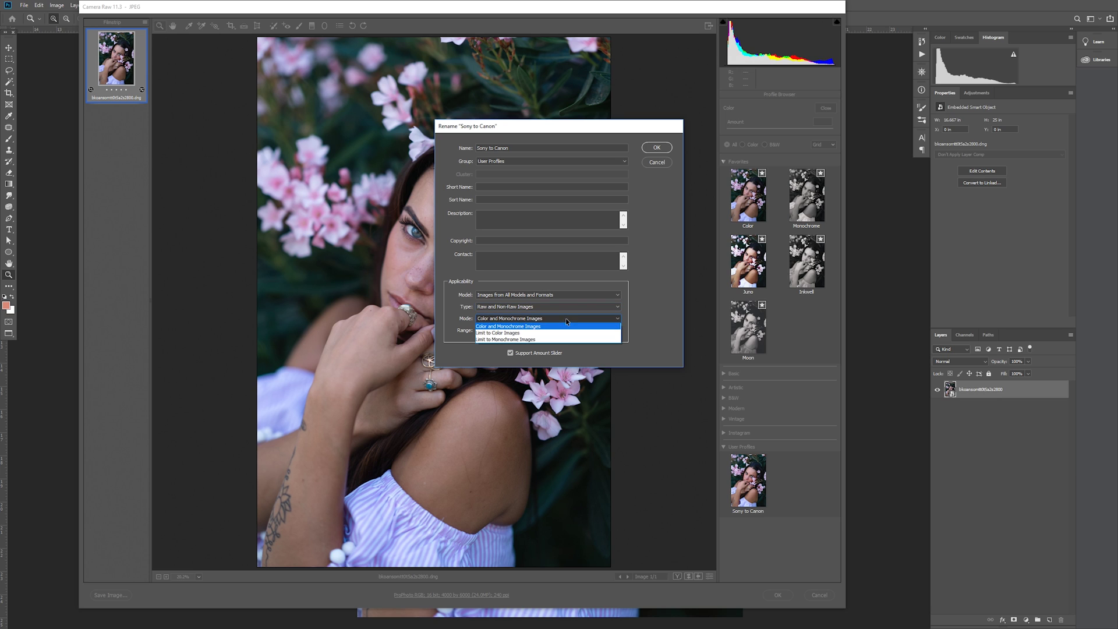
left_click(555, 326)
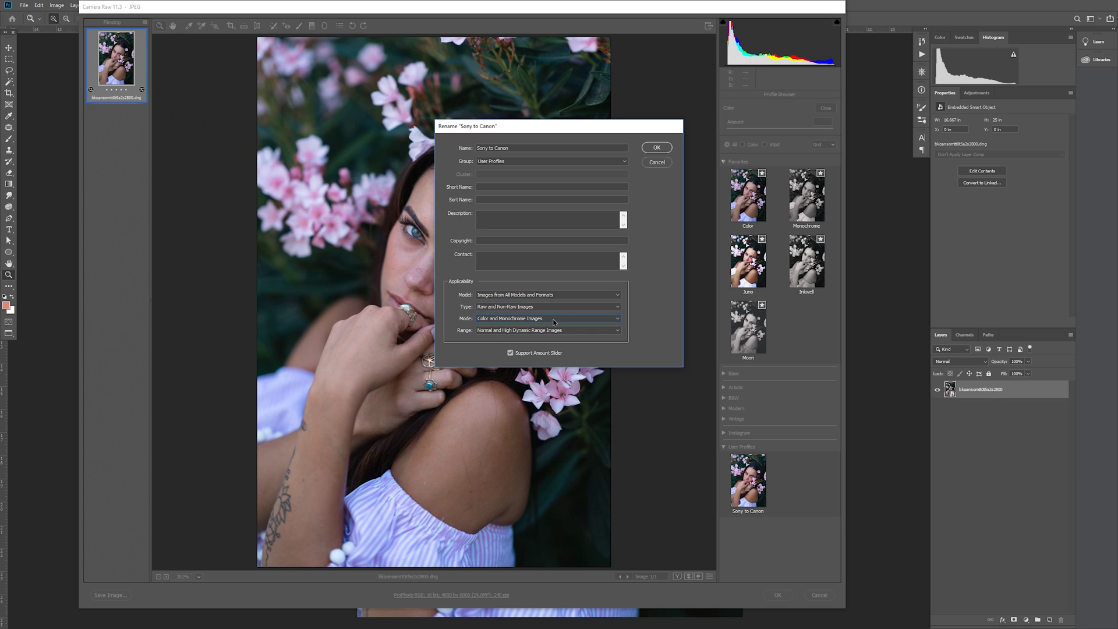
left_click(545, 330)
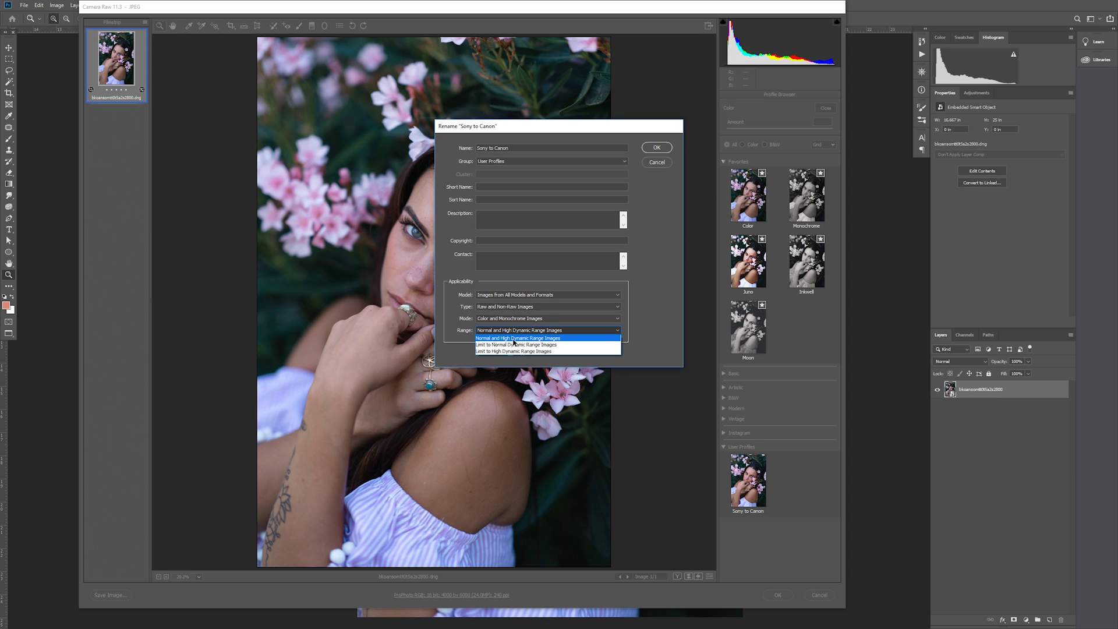
left_click(535, 338)
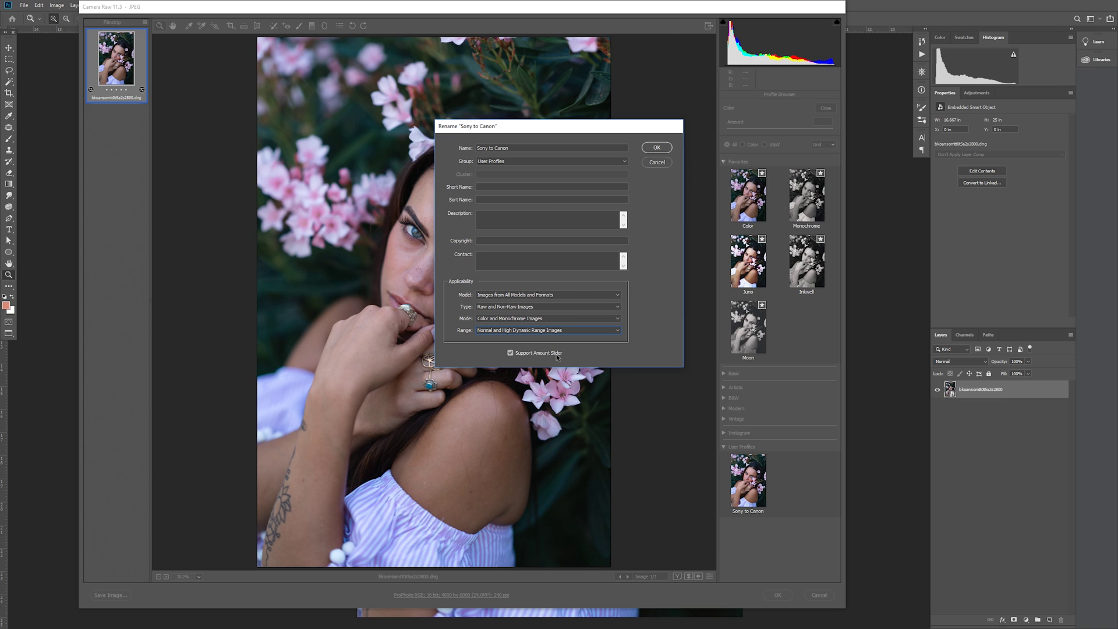
left_click(578, 294)
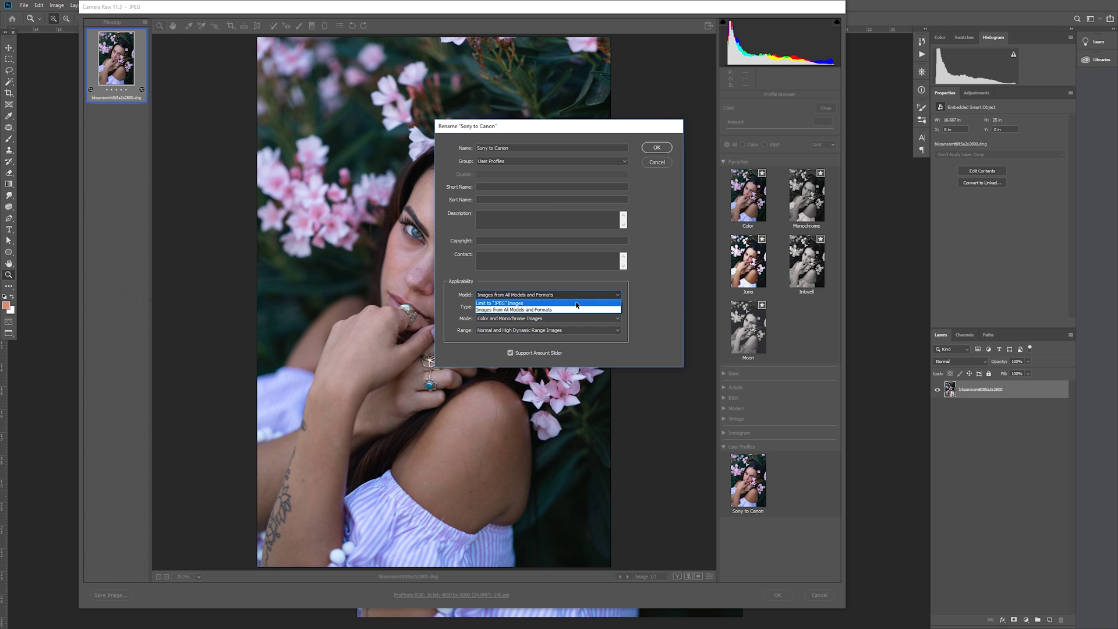
left_click(575, 309)
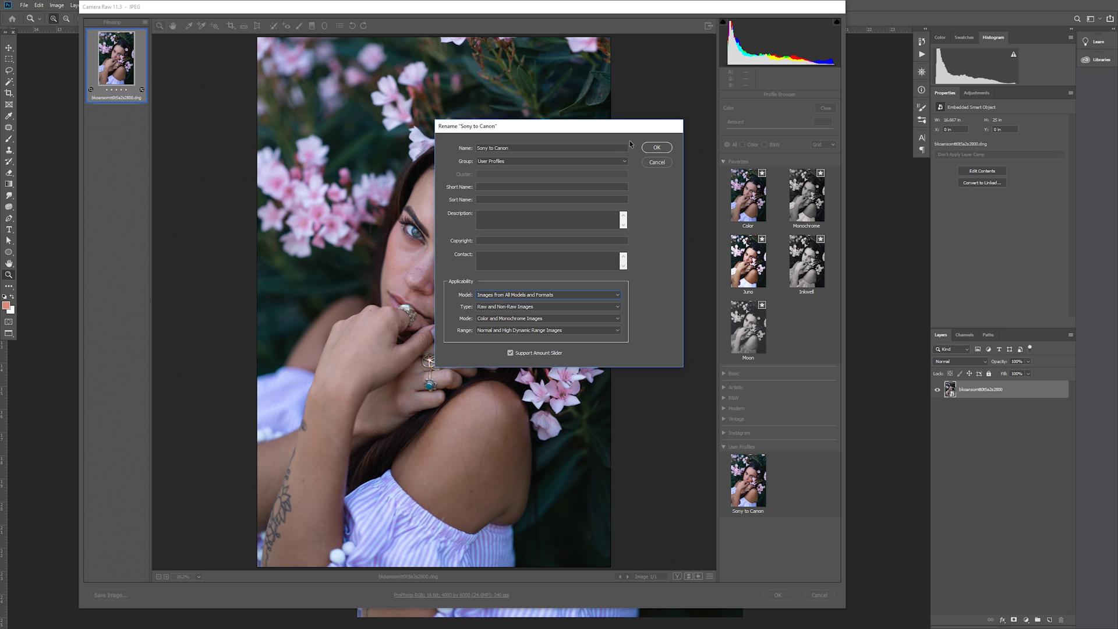
left_click(661, 149)
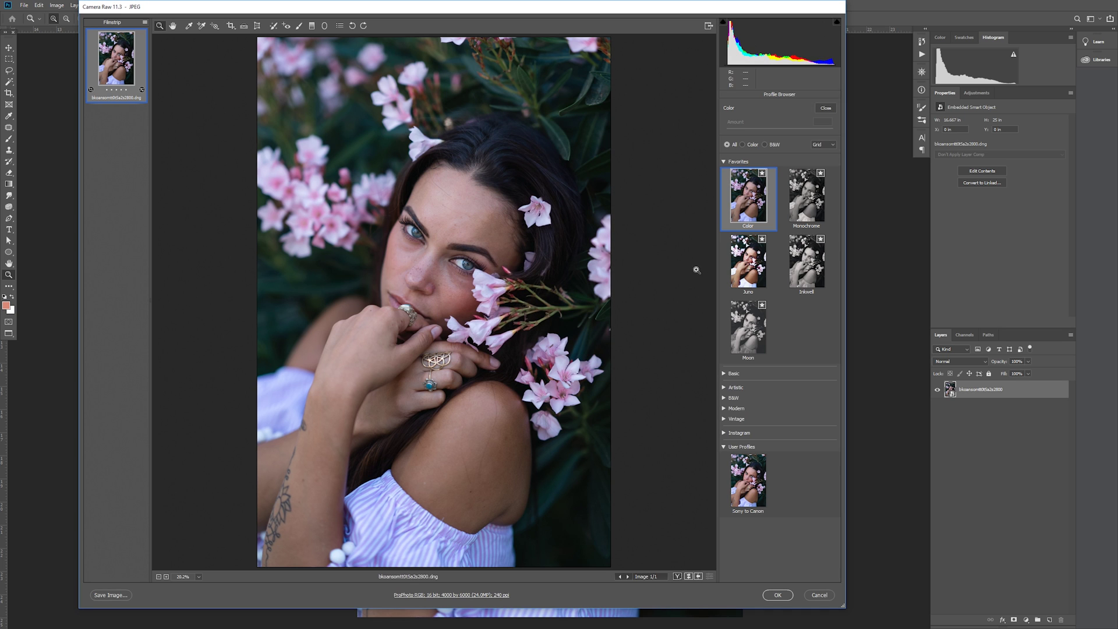
Leave Camera Raw, apply the Sony to Canon profile in Lightroom, and test Amount, restoring it to 100
left_click(778, 595)
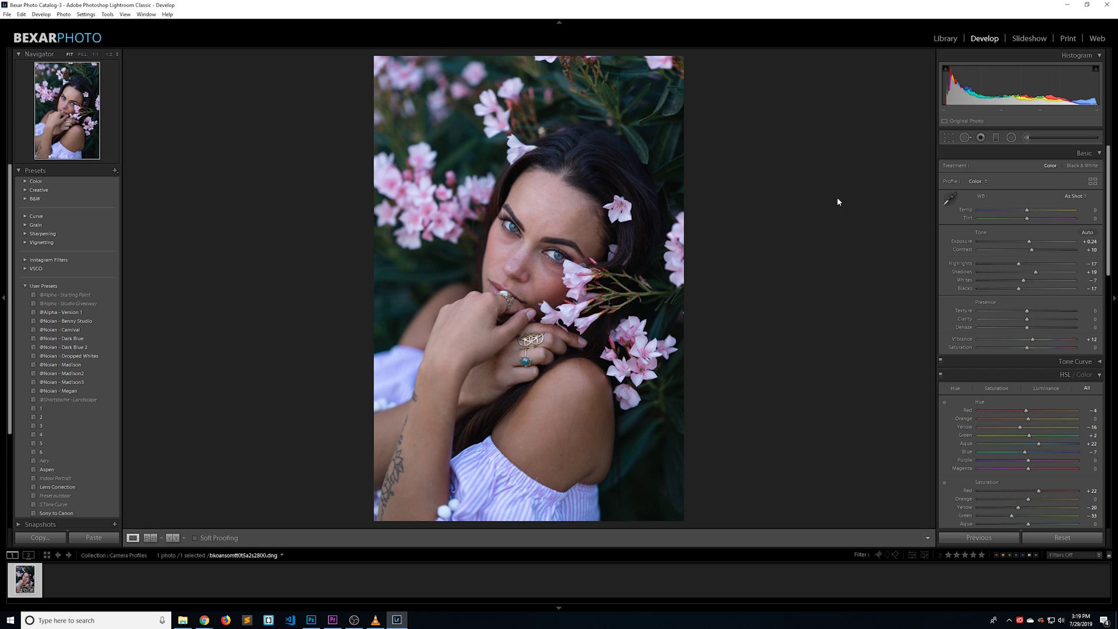
left_click(1093, 181)
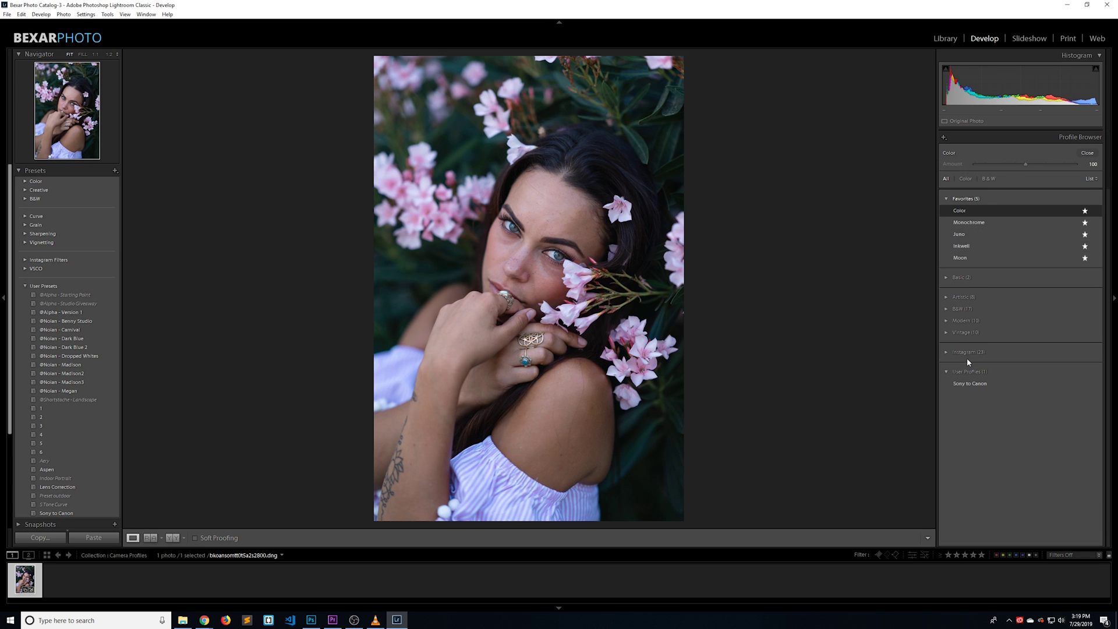
left_click(965, 383)
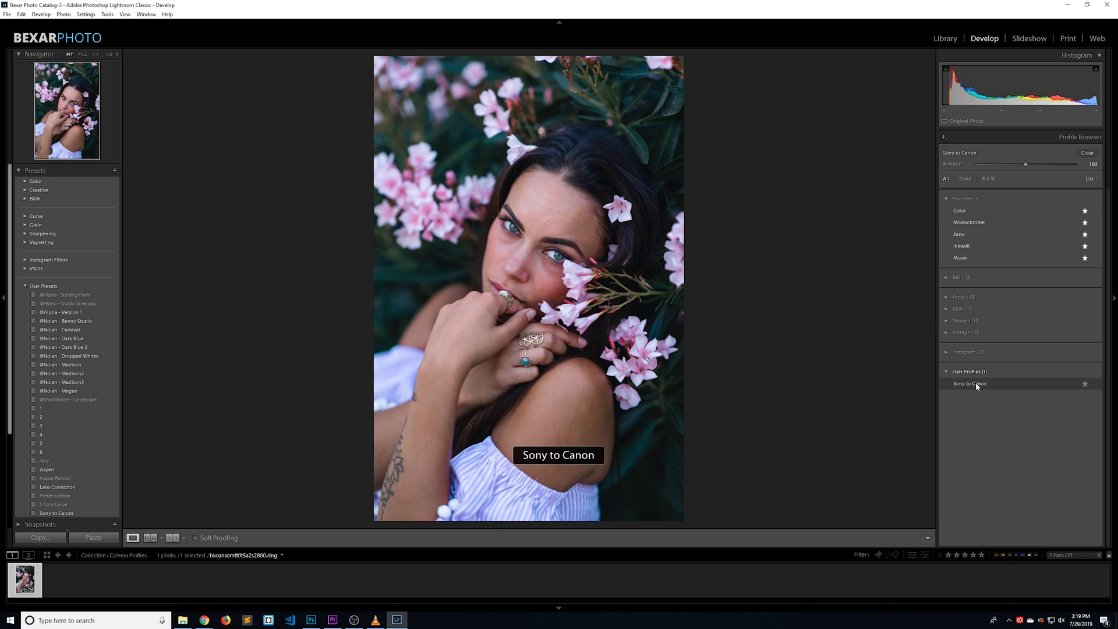
left_click(1086, 153)
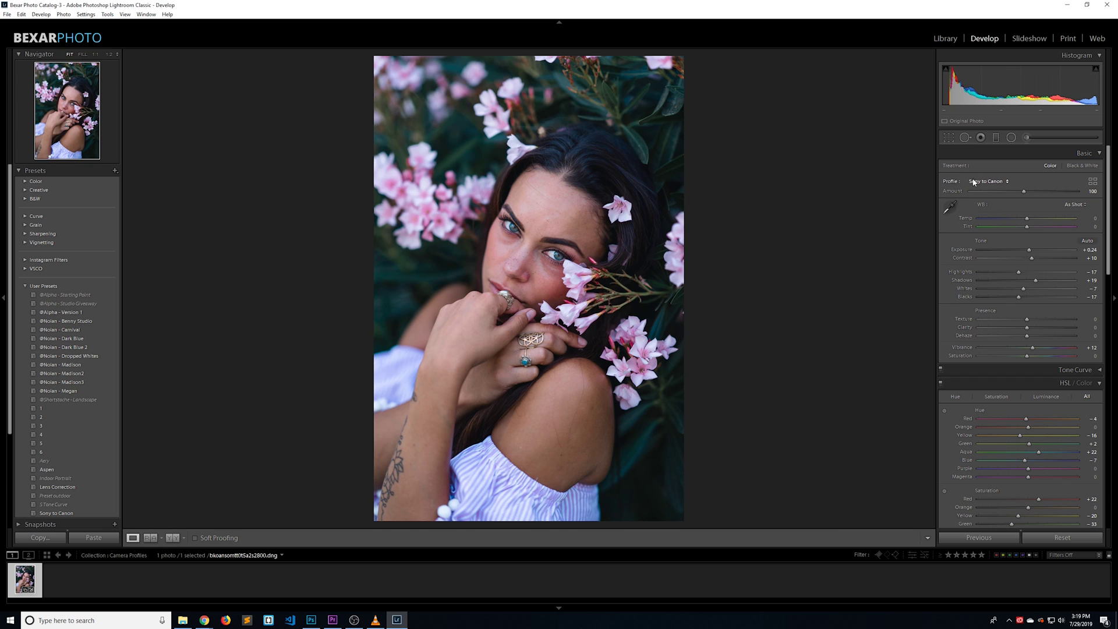
left_click_drag(1024, 192, 1012, 194)
double_click(1013, 192)
Create the 'Sony to Canon Profile' develop preset storing only Treatment & Profile
left_click(115, 171)
left_click(135, 181)
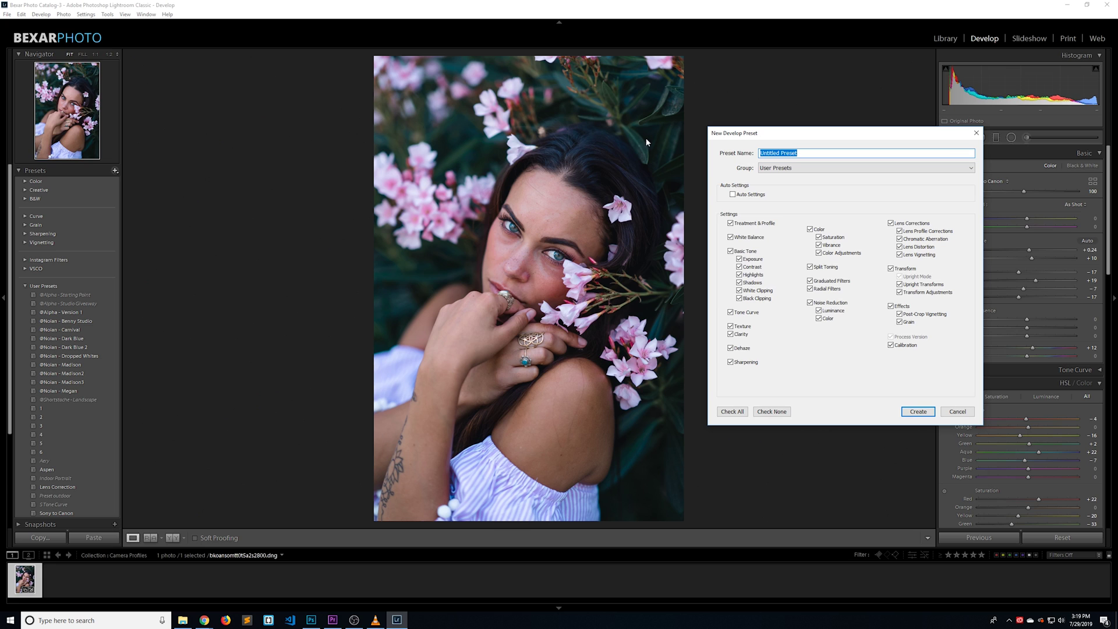
type("Sony to Canon Profile")
left_click(776, 412)
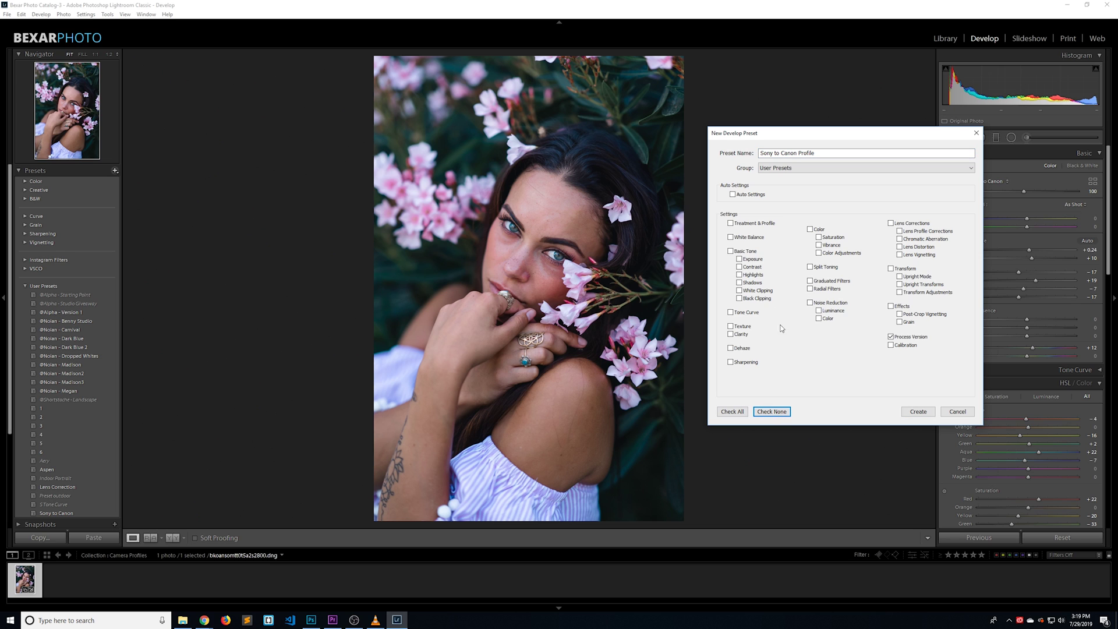
left_click(743, 227)
left_click(919, 412)
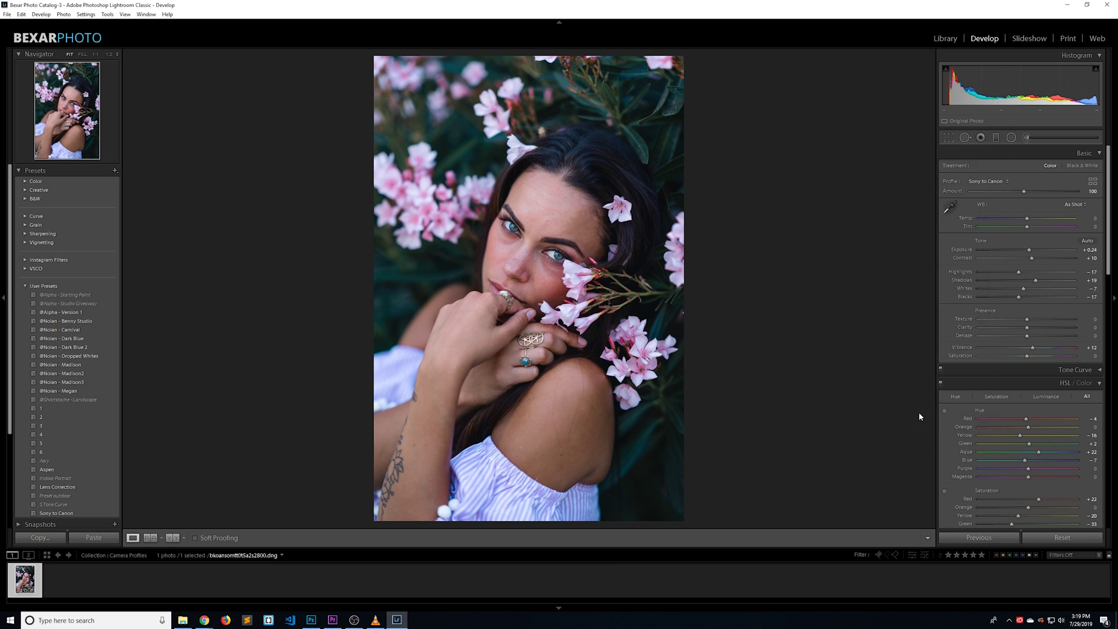
Reset the photo, apply the Sony to Canon Profile preset, and raise the profile Amount to 200
left_click(1060, 536)
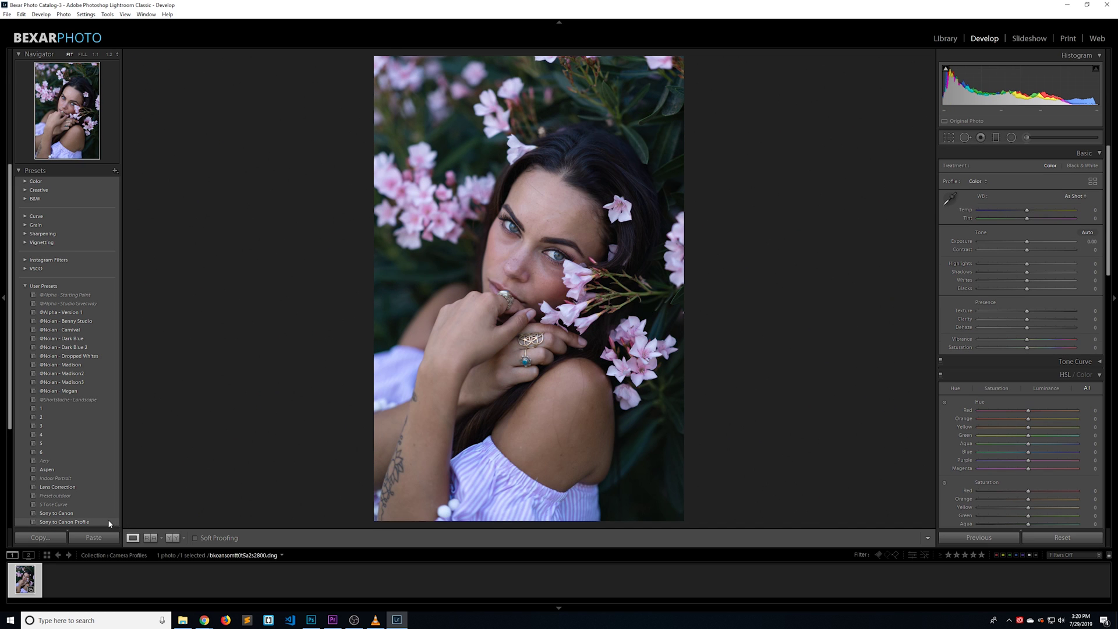
left_click(64, 521)
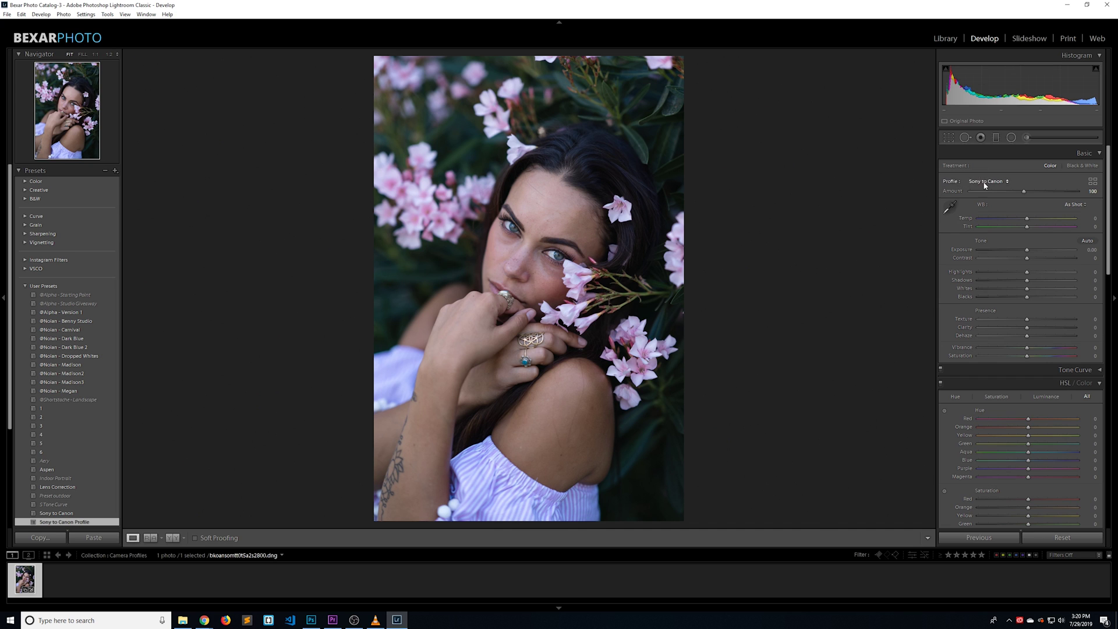
scroll(1001, 460, "down", 3)
scroll(1001, 462, "up", 3)
left_click_drag(1025, 193, 1091, 195)
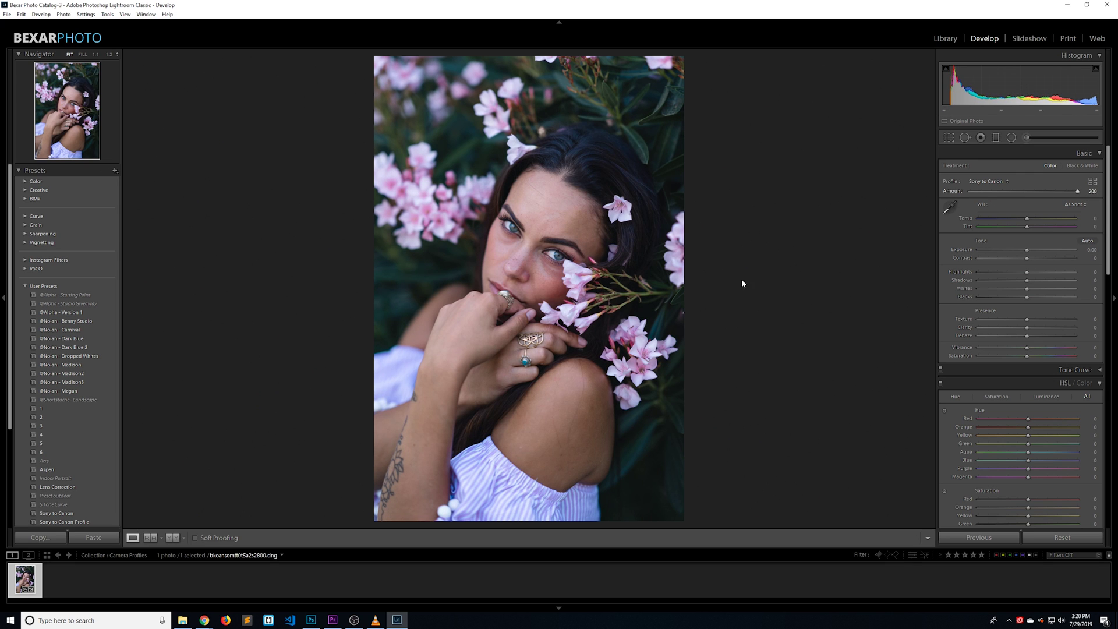